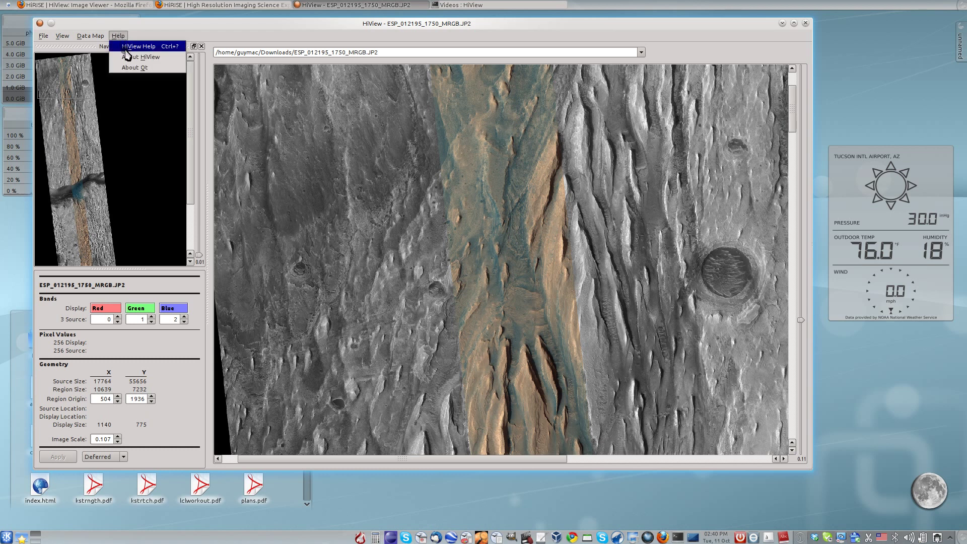
- Check the About HiView information, then scroll the Gale Crater image down to the layered canyon terrain
click(127, 57)
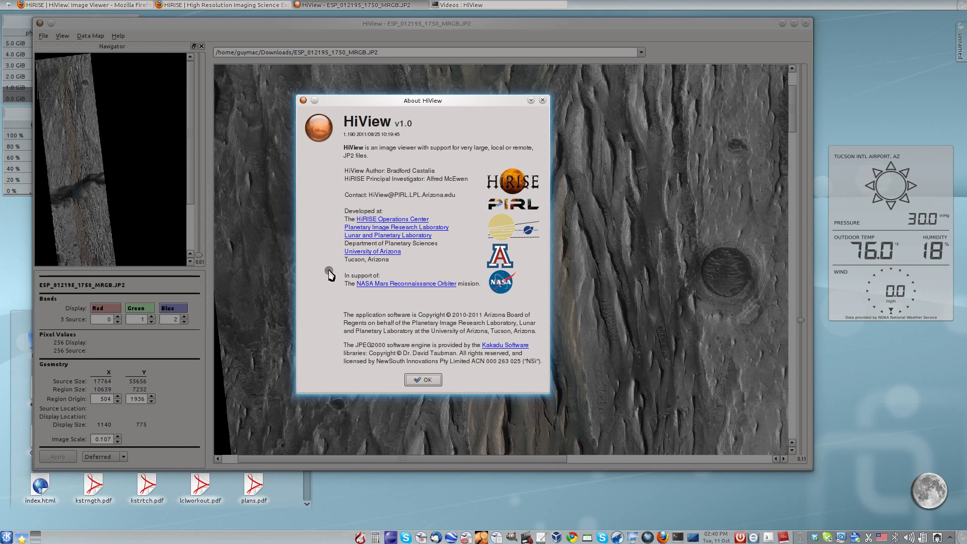
click(419, 381)
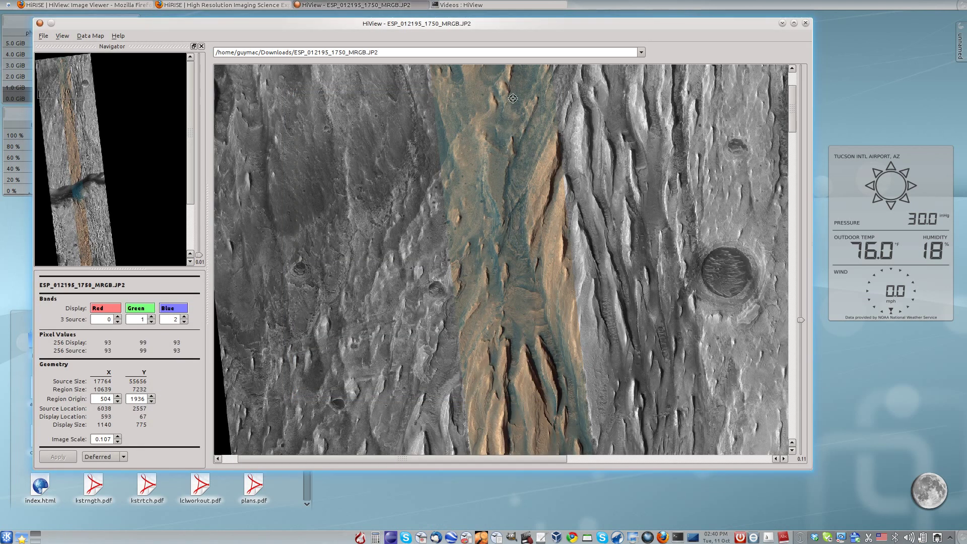
drag(794, 123, 806, 267)
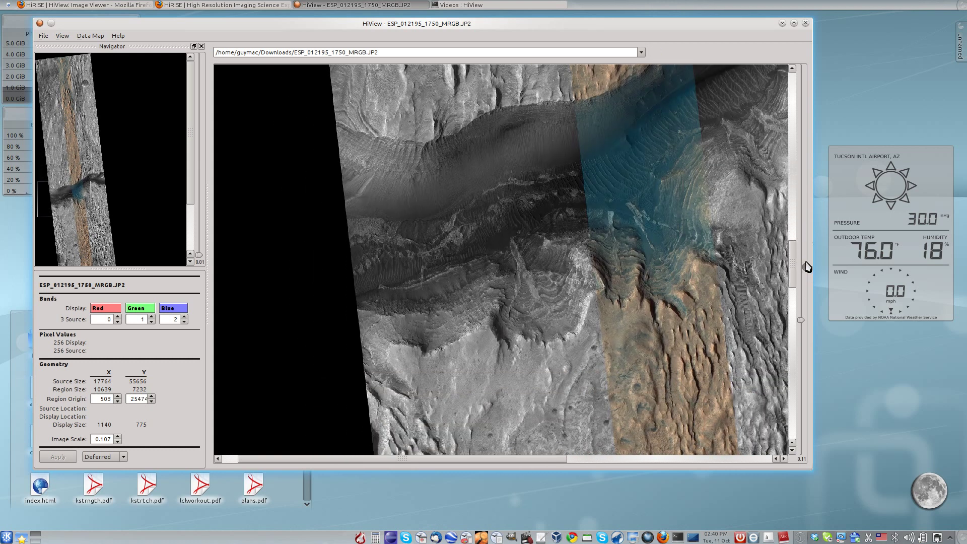
- Close the ESP_012195_1750_MRGB.JP2 viewer, relaunch HiView, and move its window lower and right
click(807, 24)
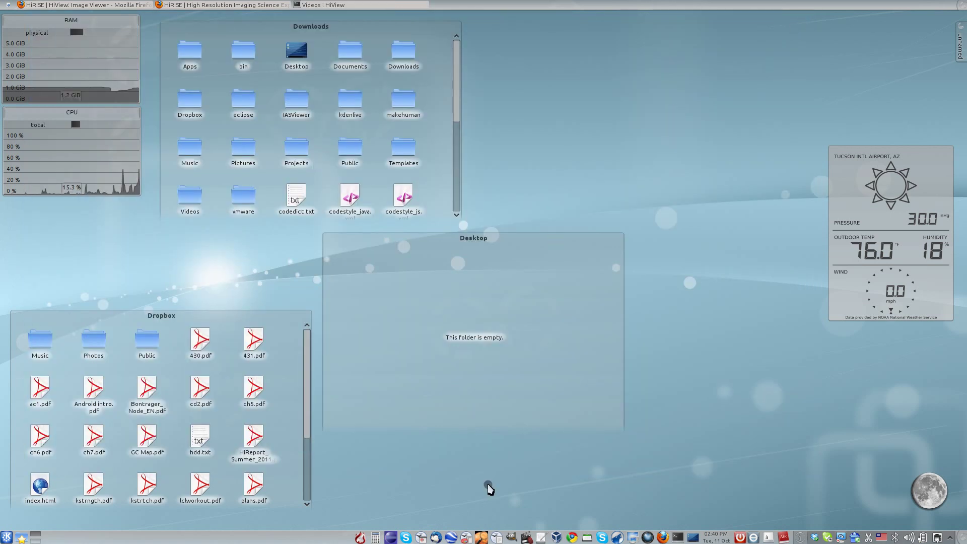
click(477, 533)
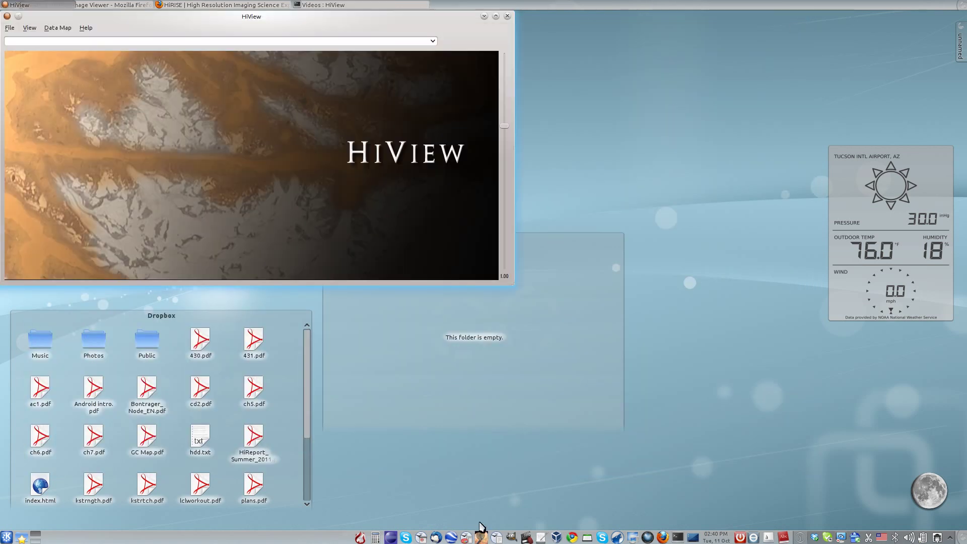
drag(290, 19, 345, 140)
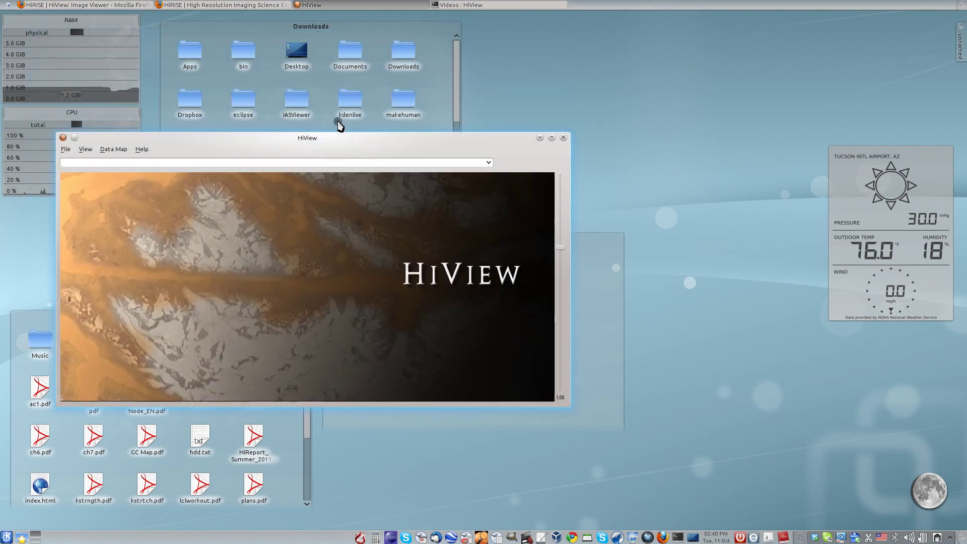
- Bring the Firefox HiRISE page forward and restore it to a smaller window beside HiView
click(204, 6)
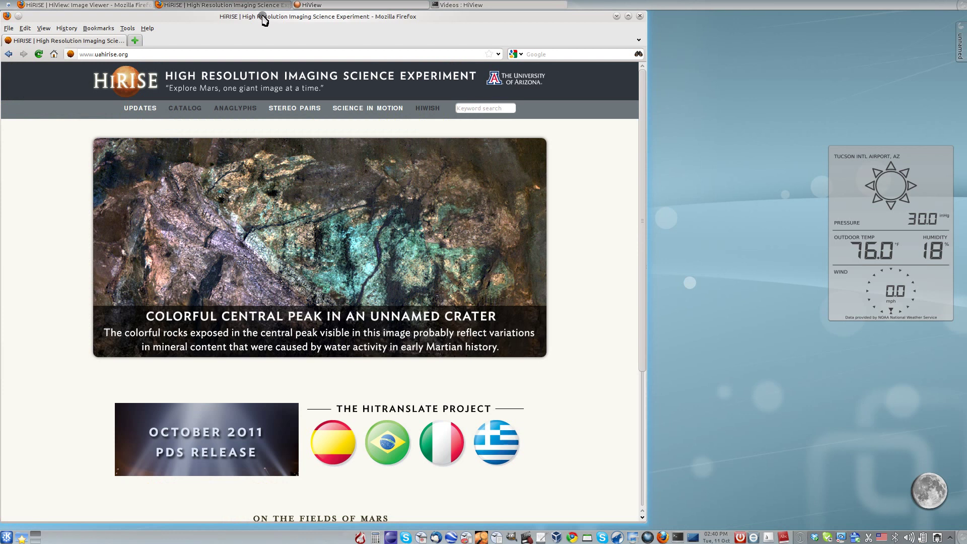
drag(260, 19, 540, 9)
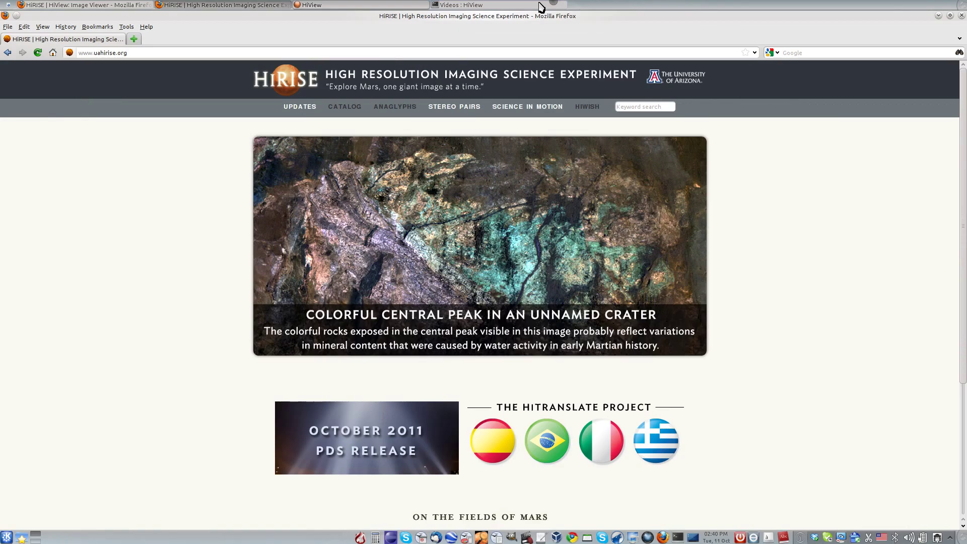
double_click(506, 18)
- Open the Grand Canyon of Gale Crater page and drag its Merged RGB map-projected JP2 into HiView
click(464, 54)
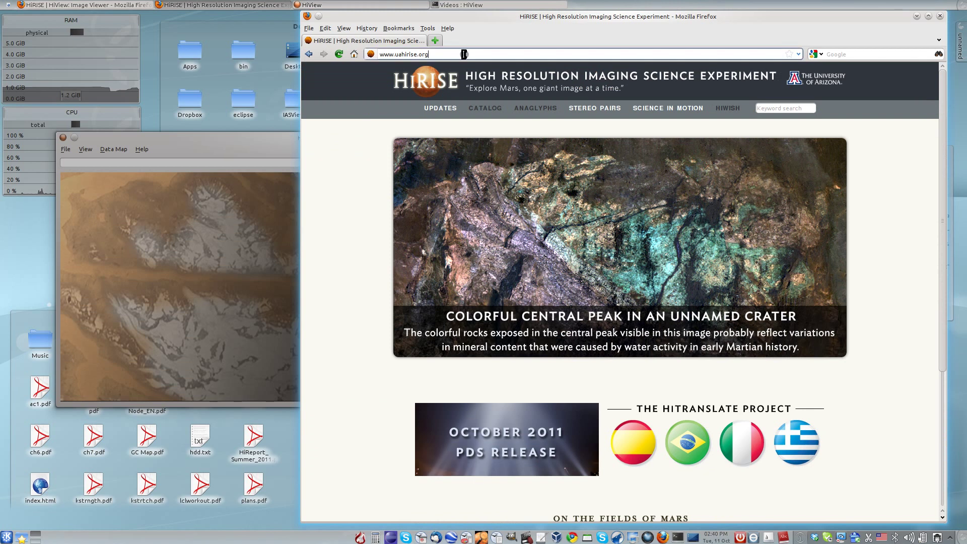
text(/)
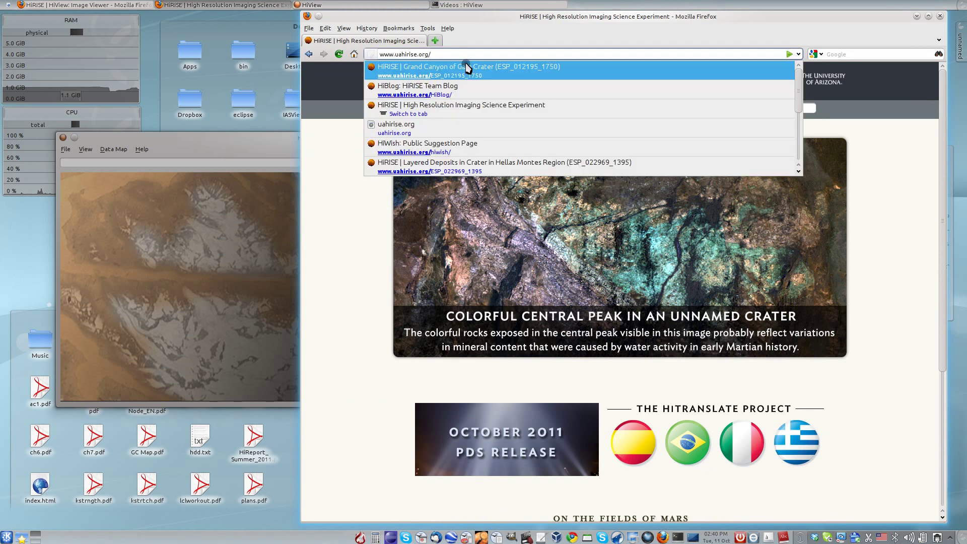
click(468, 71)
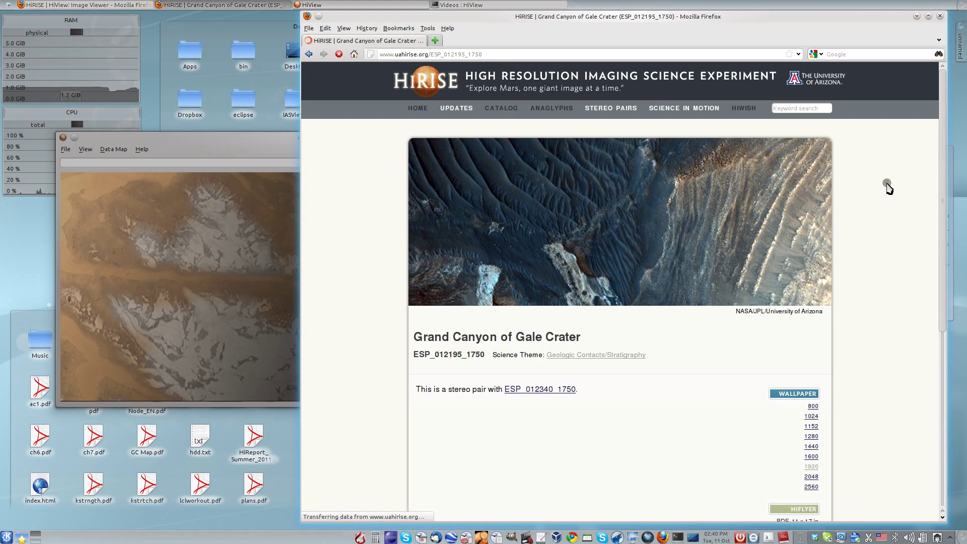
drag(944, 162, 950, 254)
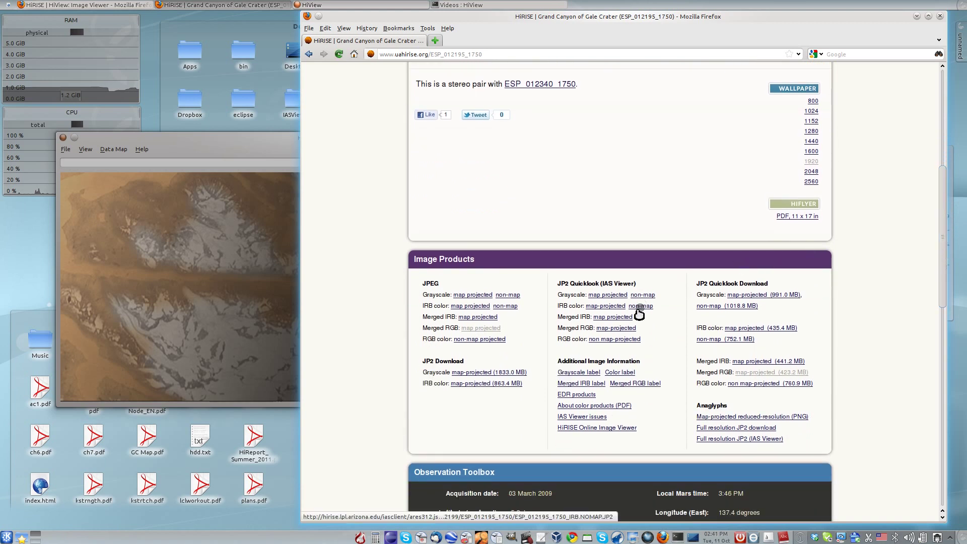
drag(624, 331, 235, 252)
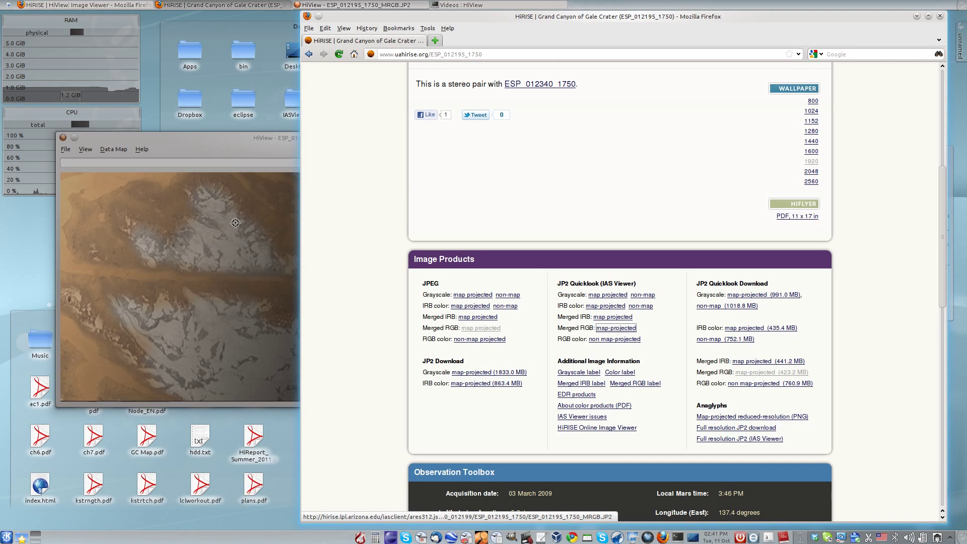
- Maximize HiView and scroll the streamed image to the canyon's blue-tinted band
click(217, 145)
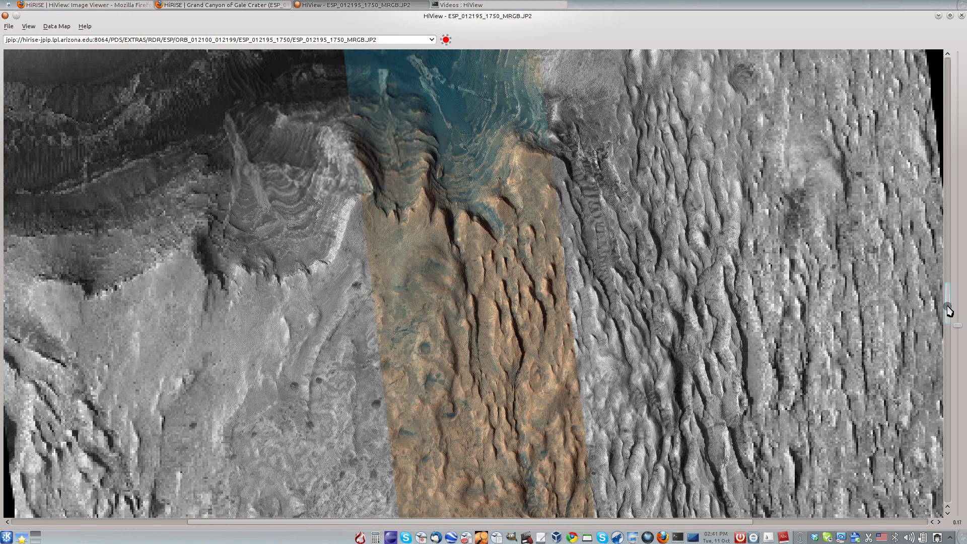
drag(949, 310, 949, 295)
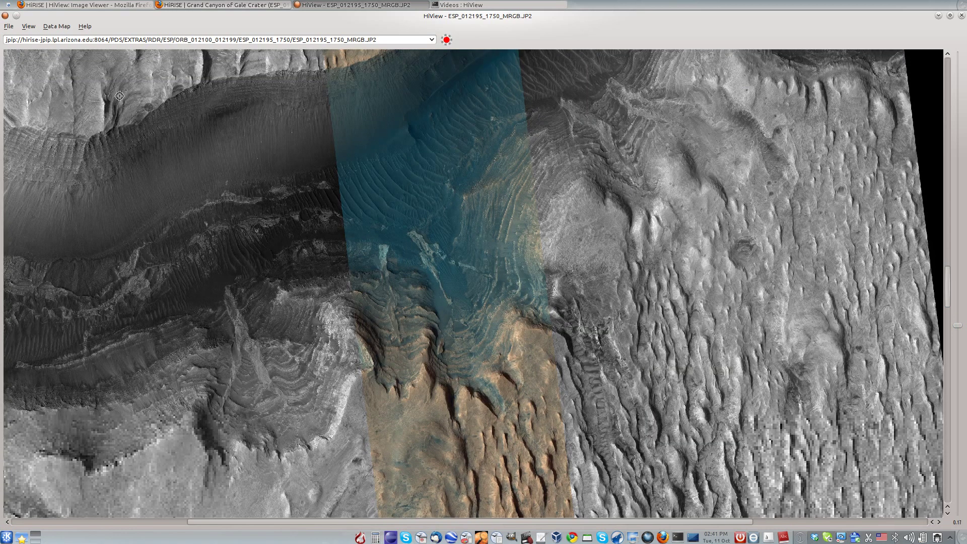
- Show the Navigator overview and enlarge its whole-image preview
click(30, 32)
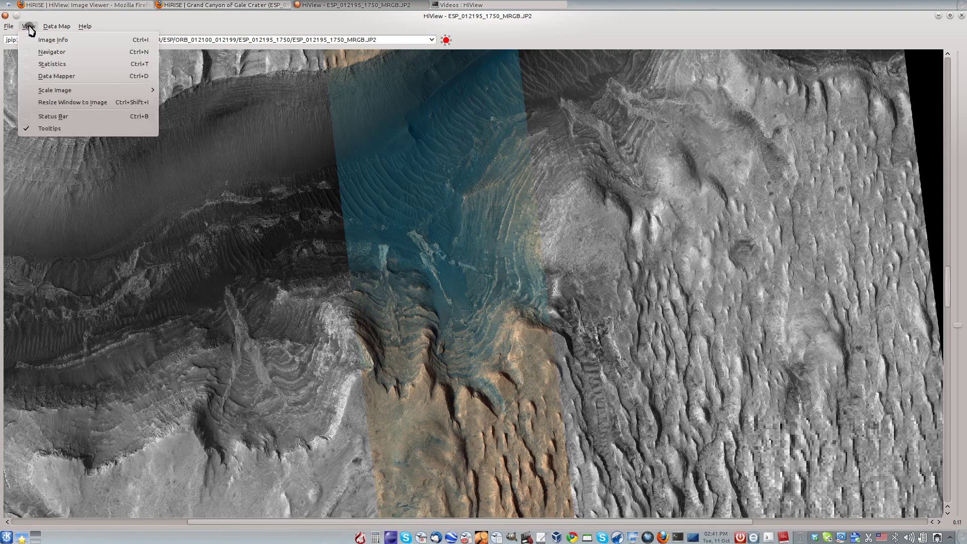
click(41, 52)
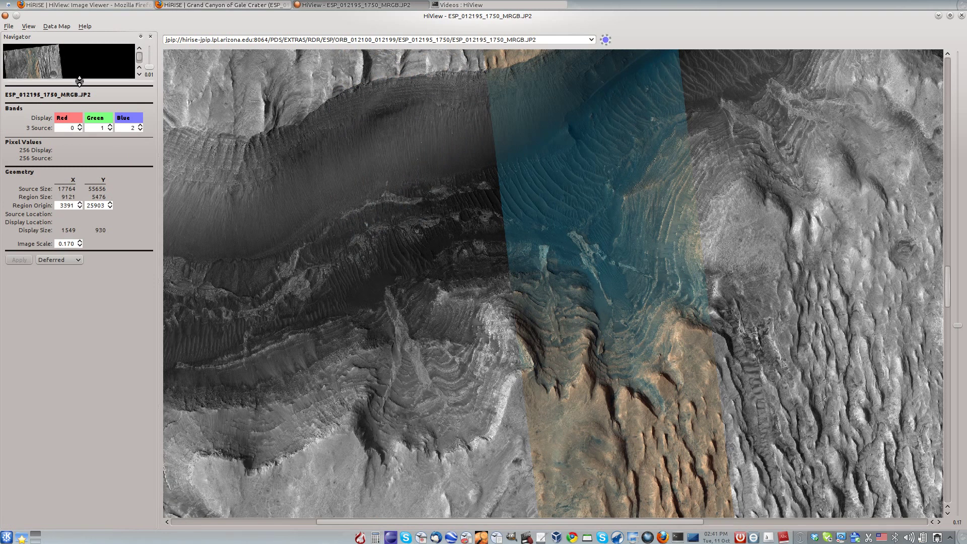
drag(80, 81, 69, 341)
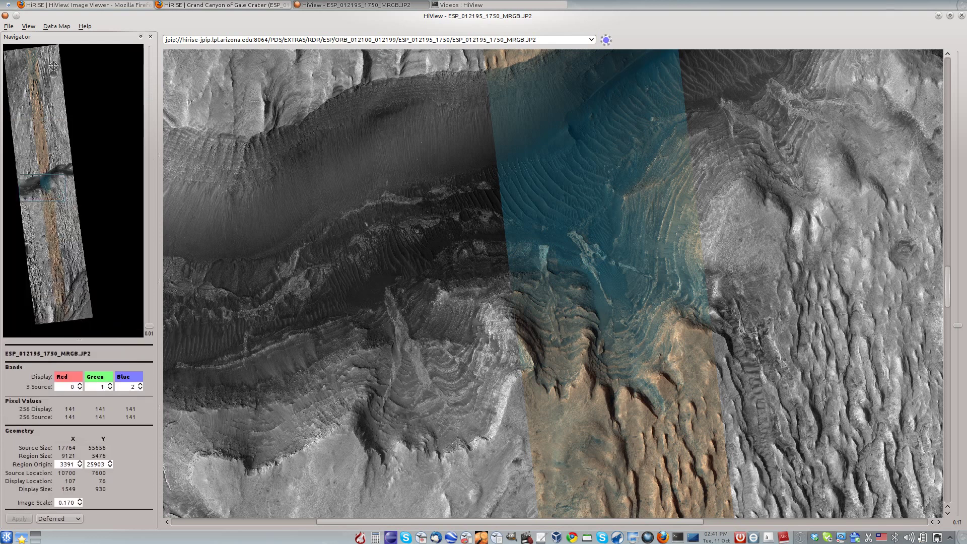
- Jump around the image via the Navigator, visiting the top crater and returning to the blue-and-orange strip
click(45, 180)
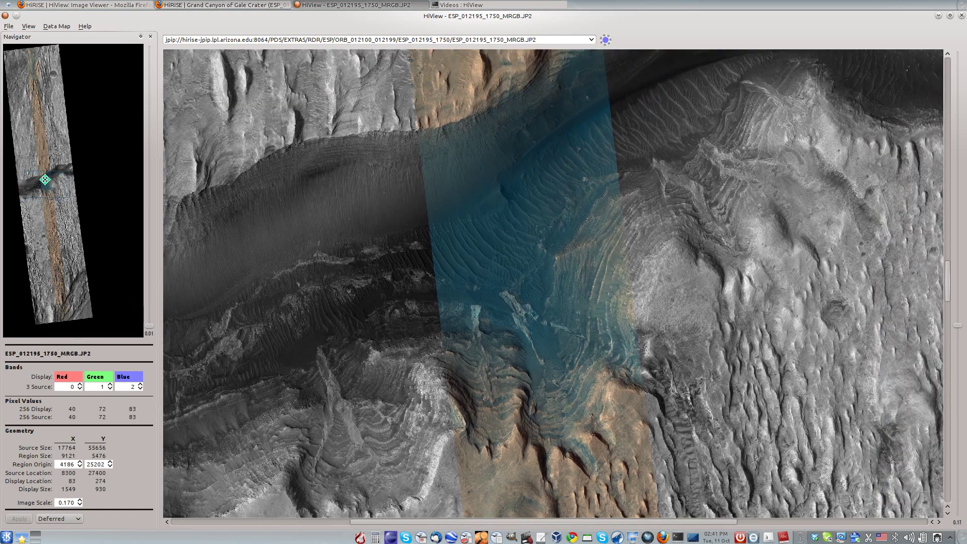
click(41, 172)
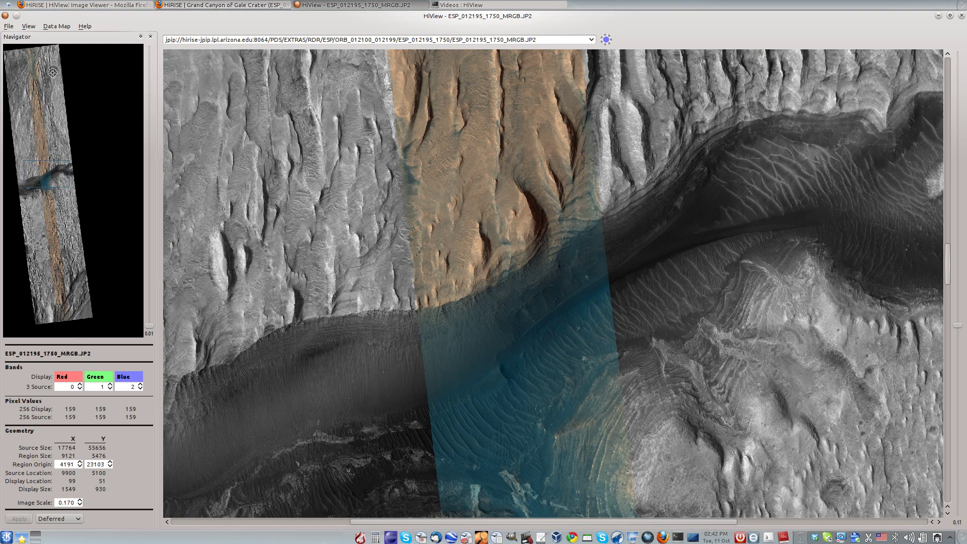
click(51, 75)
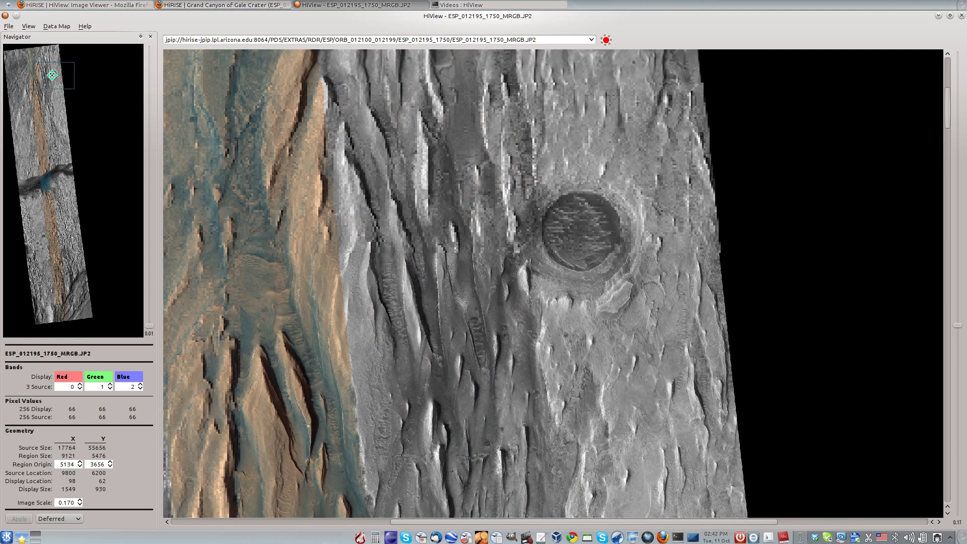
click(46, 182)
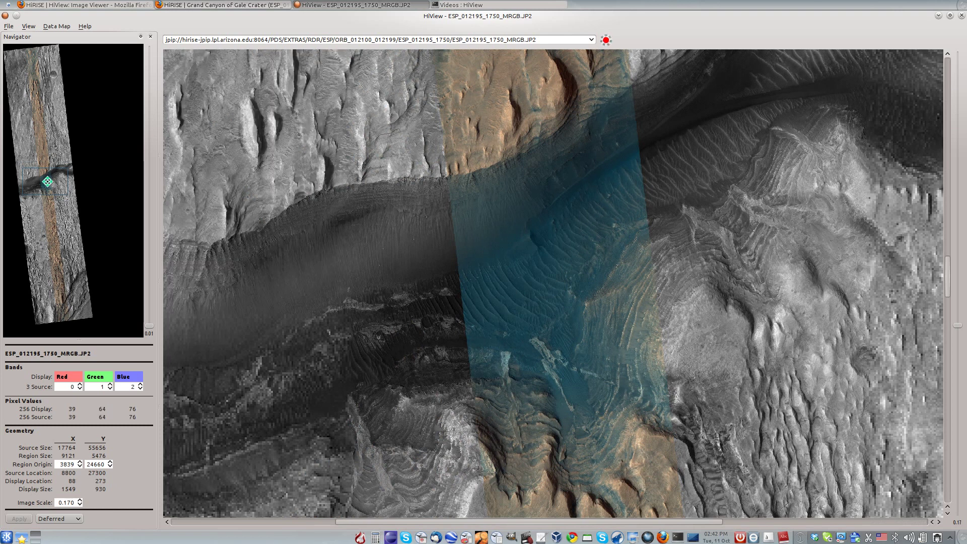
- Show the Statistics histogram and apply the Default Contrast Stretch to the Gale Crater image
click(32, 28)
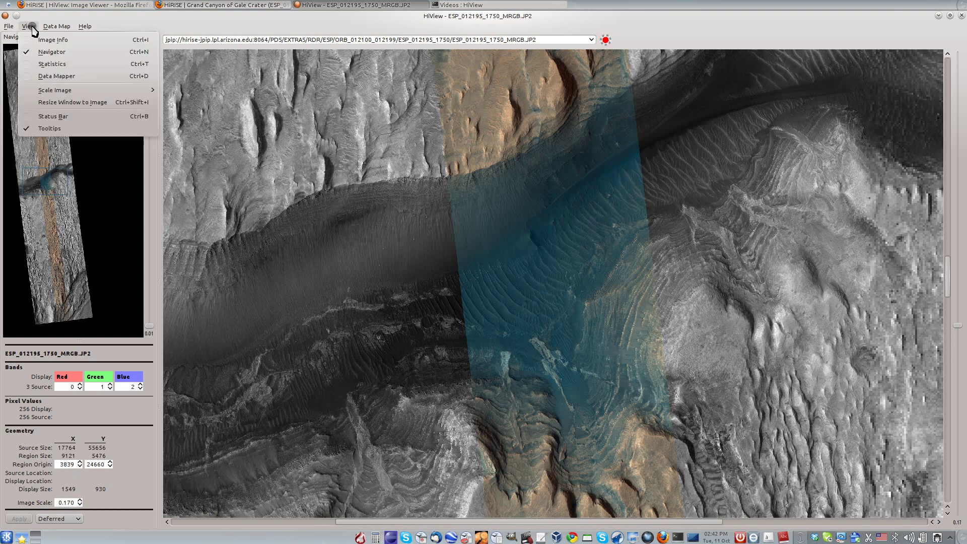
click(41, 65)
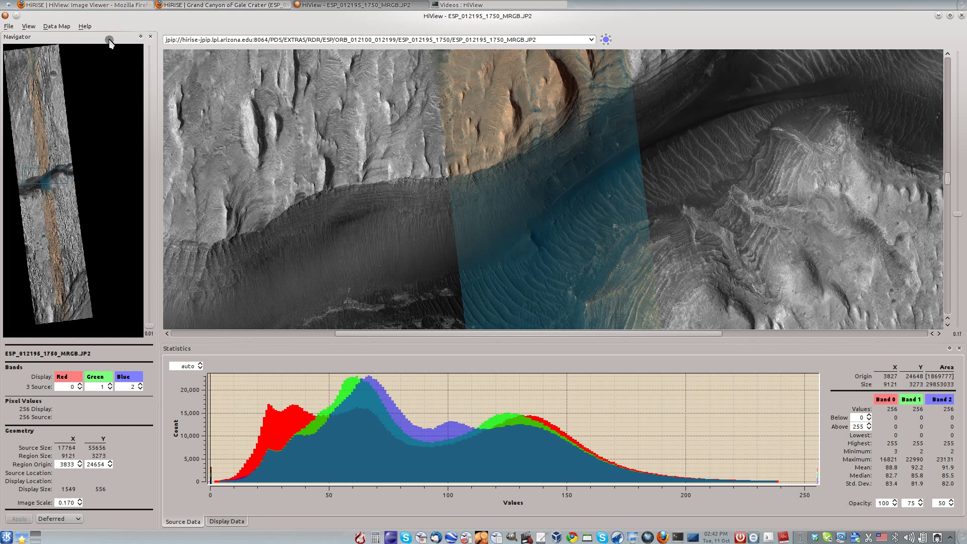
click(70, 29)
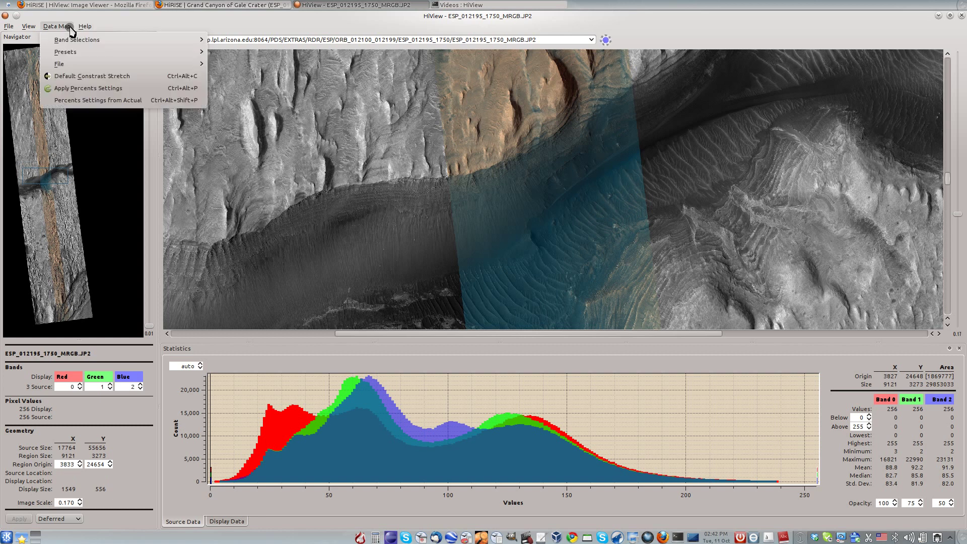
click(84, 79)
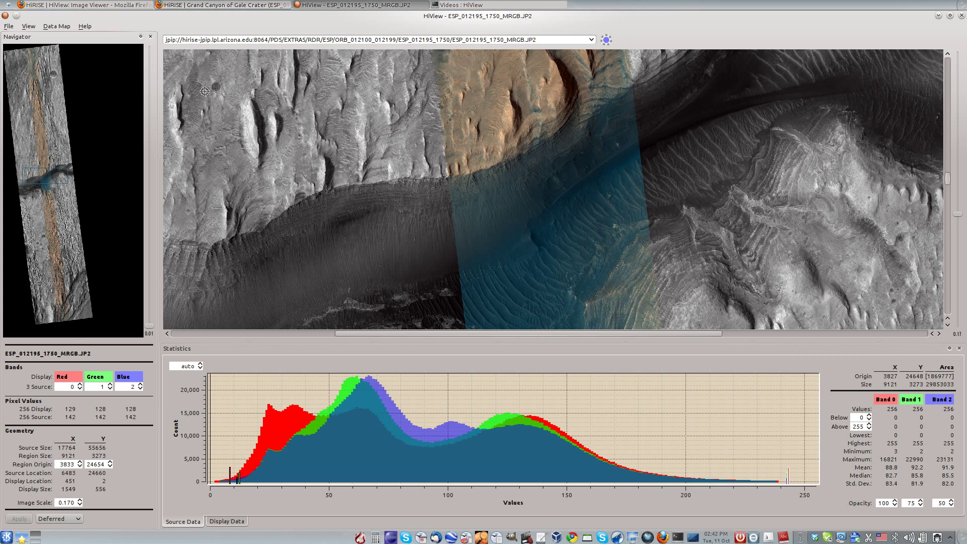
- Save the stretched view as test2.png in PNG format to the Downloads folder
click(8, 25)
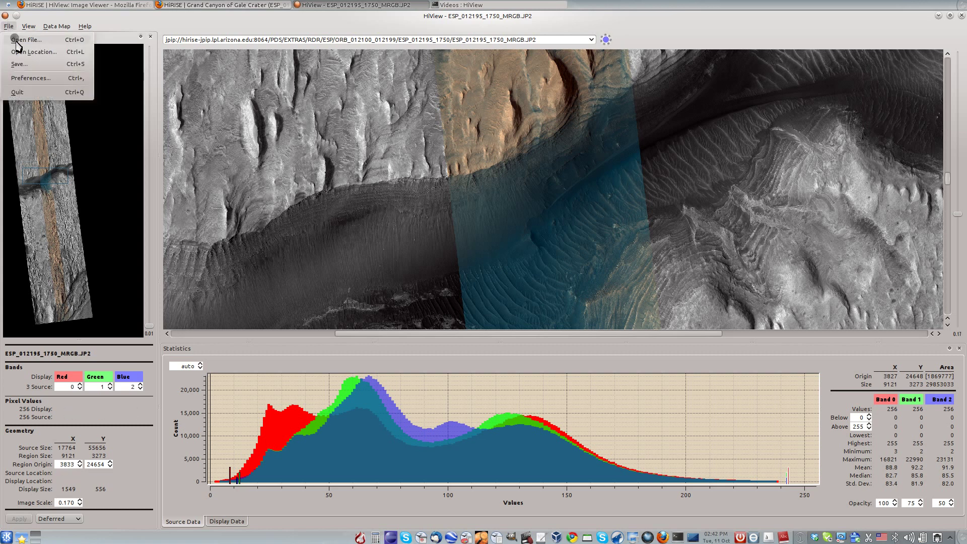
click(21, 65)
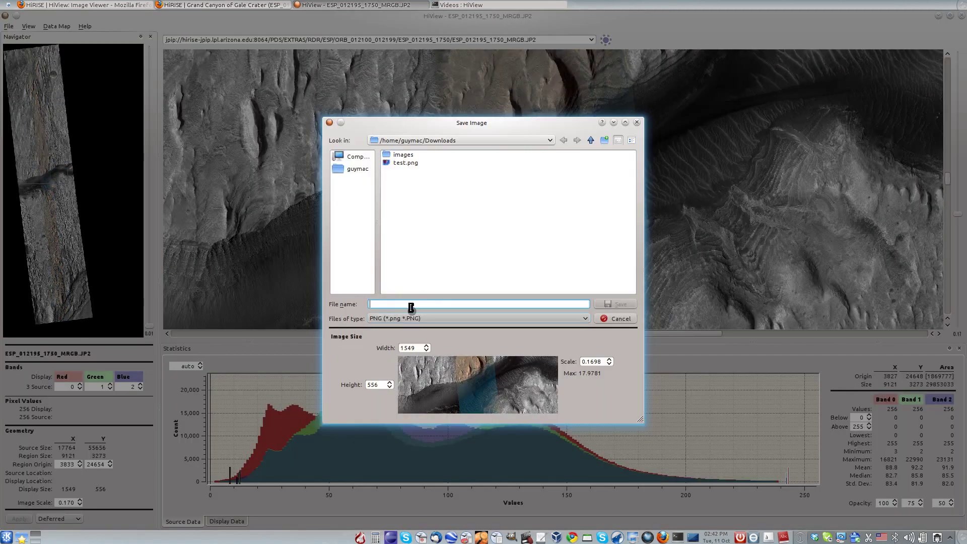
text(test)
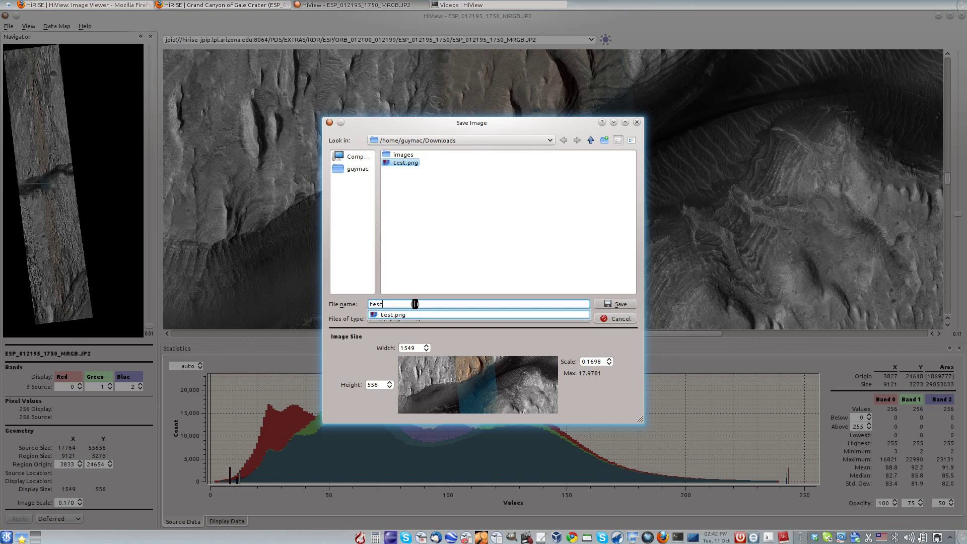
text(2.pn)
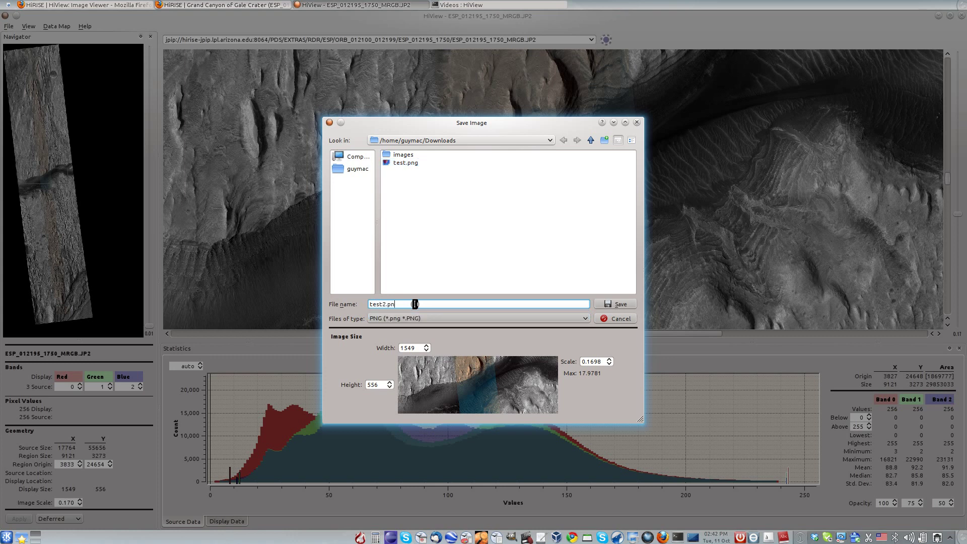
text(g)
click(616, 304)
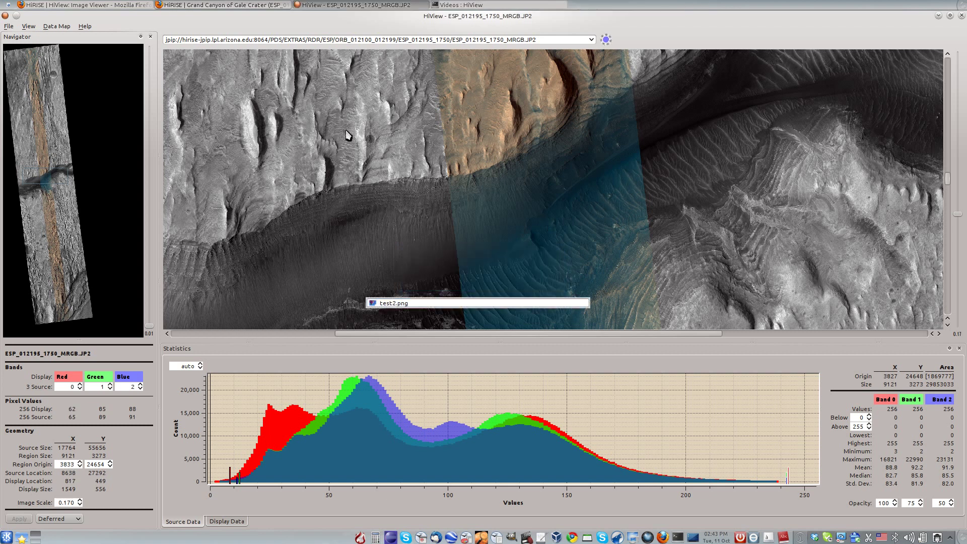
- Raise the Firefox 'HiRISE | HiView: Image Viewer' page in front of HiView
click(108, 6)
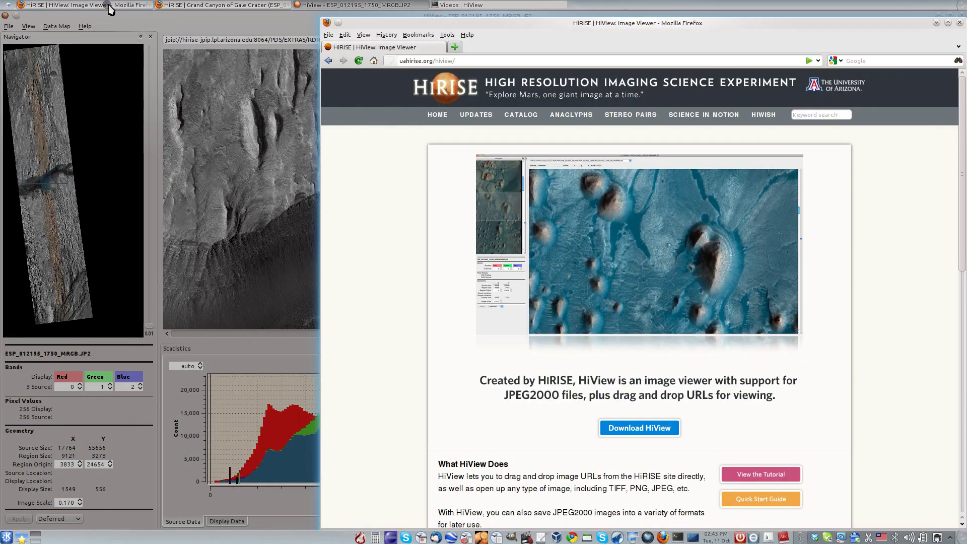